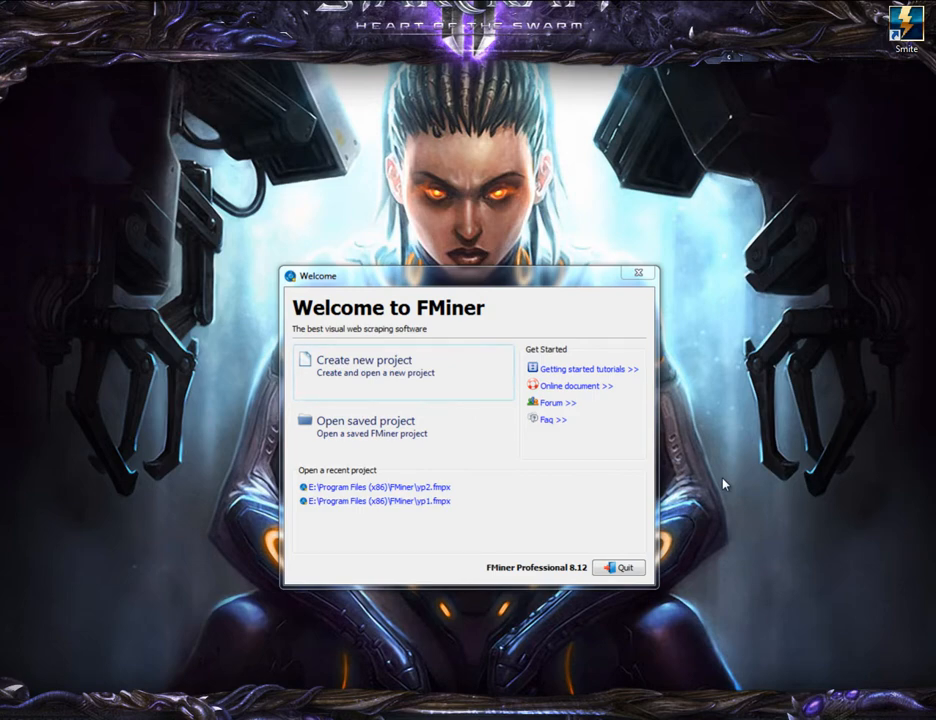
Create a new project and save it as yp3 in the FMiner folder
{"action": "left_click", "coordinate": [380, 381]}
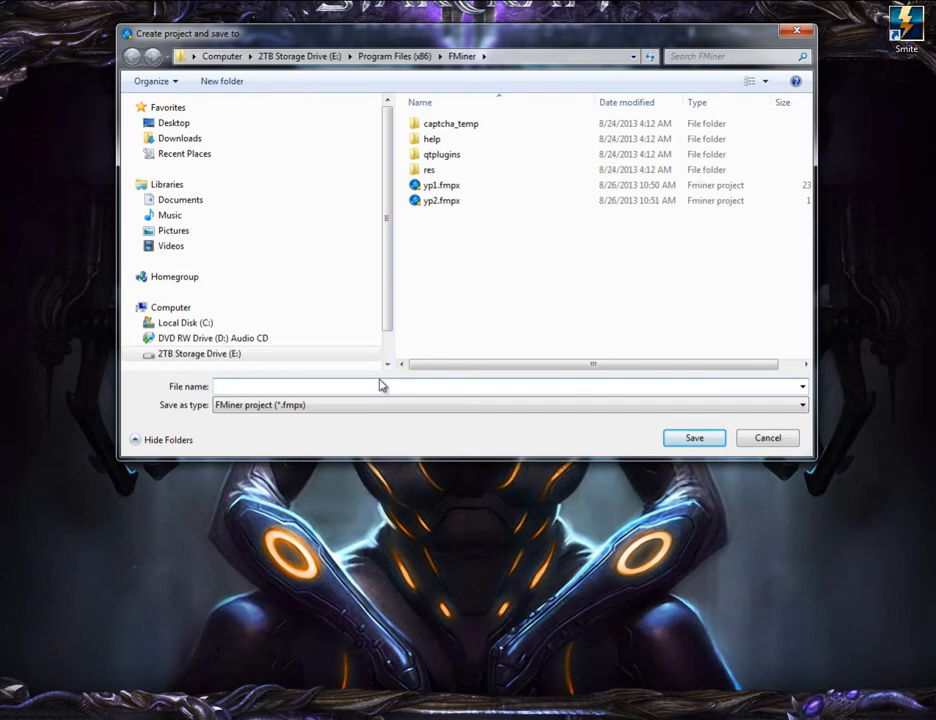
{"action": "type", "text": "yp"}
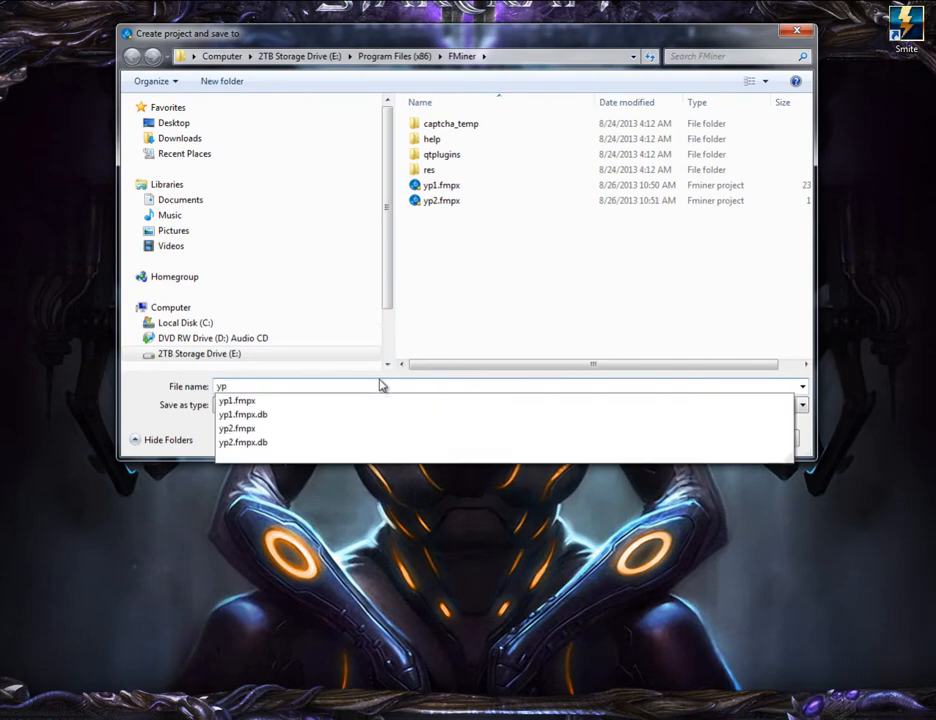
{"action": "type", "text": "3"}
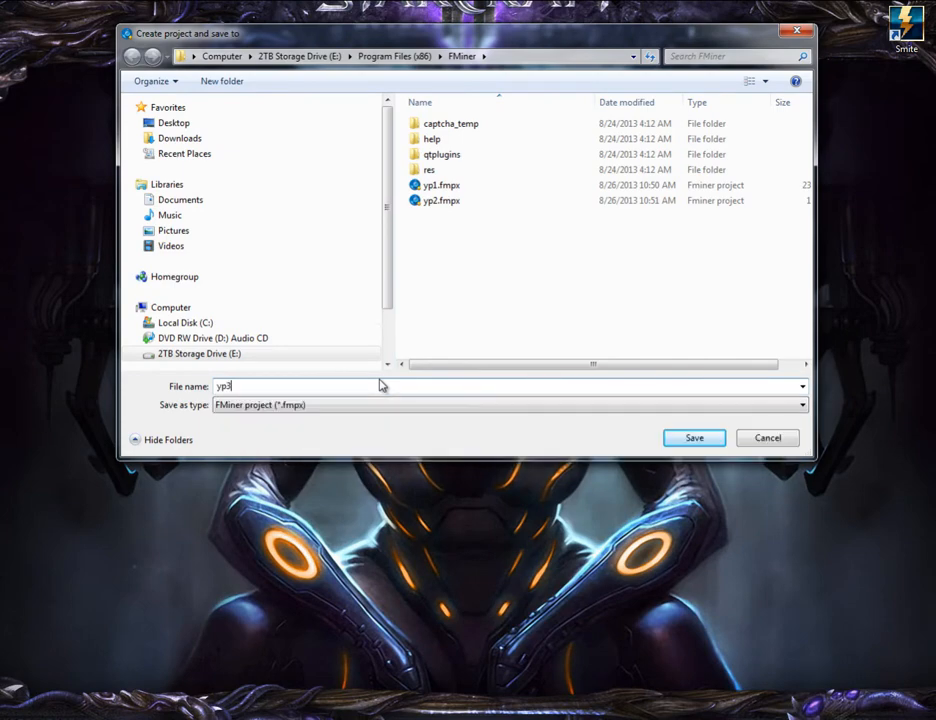
{"action": "left_click", "coordinate": [695, 440]}
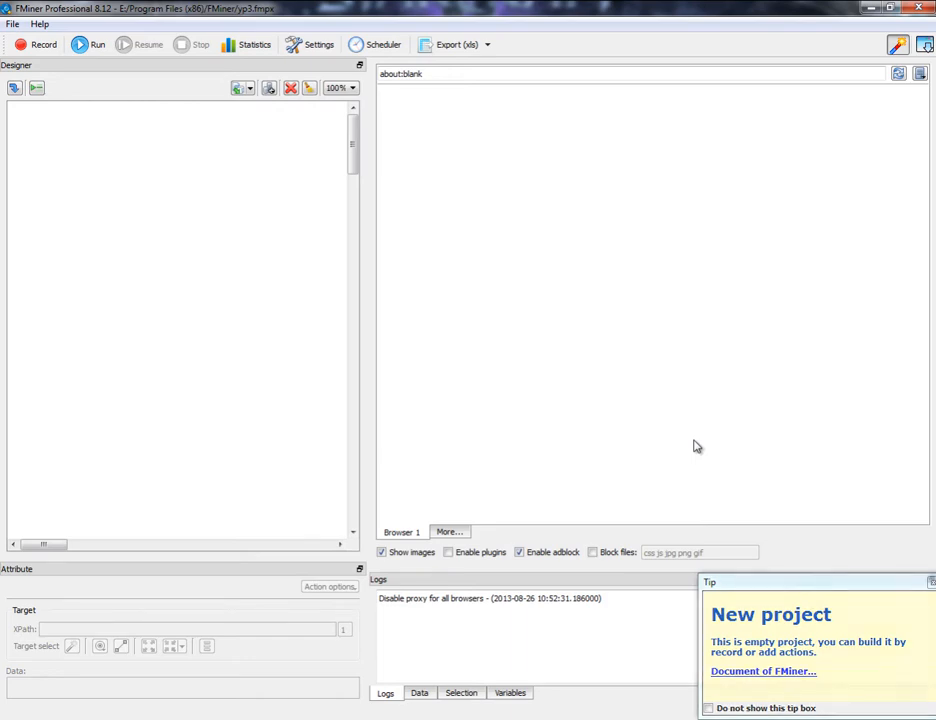
{"action": "left_click", "coordinate": [40, 47]}
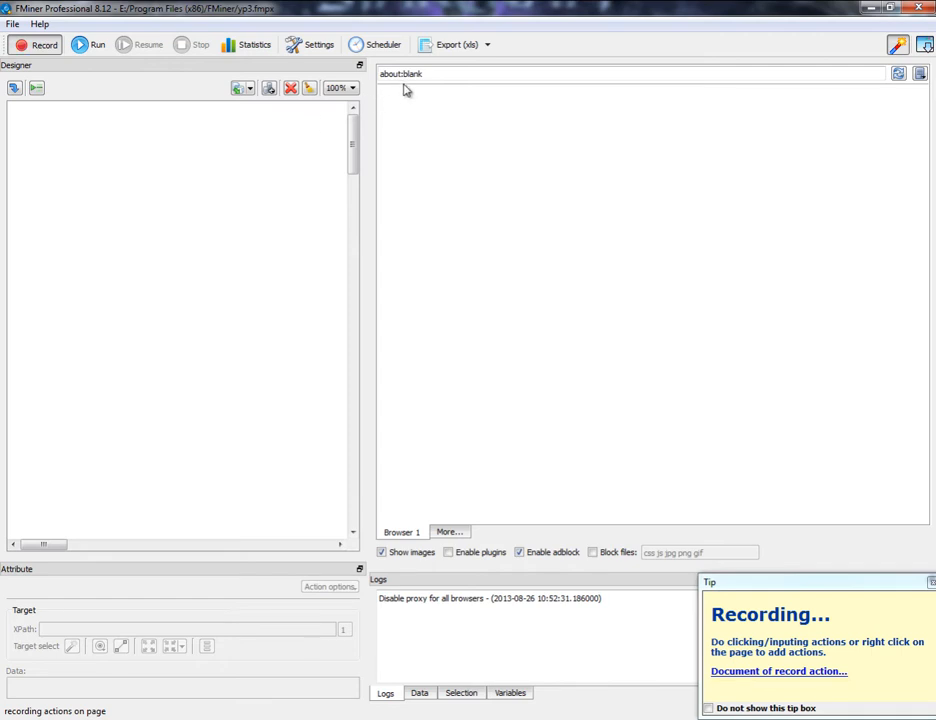
{"action": "left_click_drag", "start_coordinate": [439, 73], "coordinate": [368, 68]}
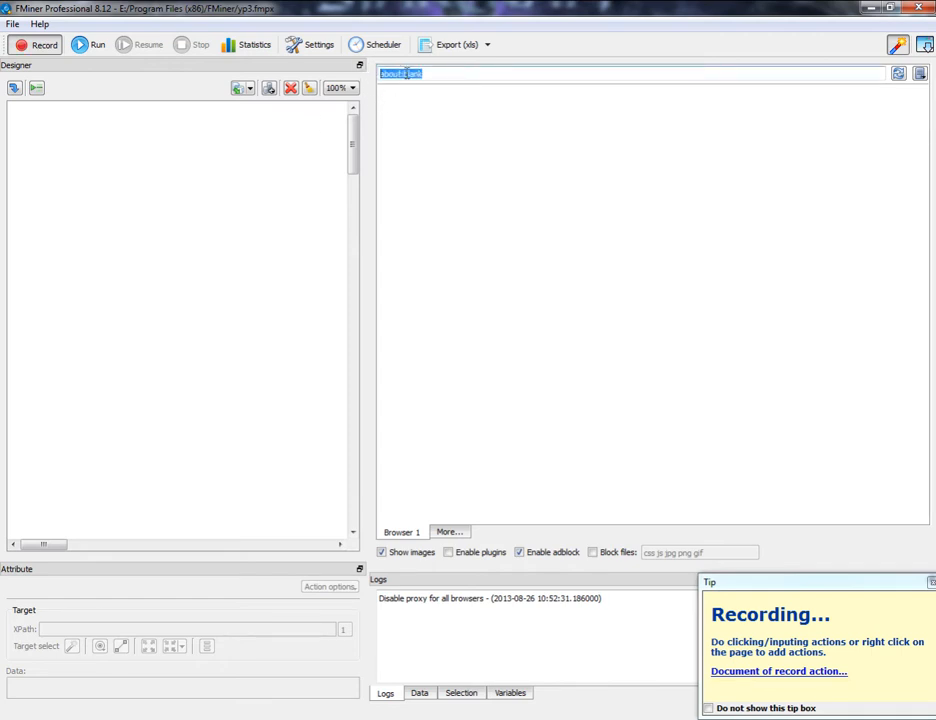
{"action": "right_click", "coordinate": [404, 74]}
{"action": "left_click", "coordinate": [456, 156]}
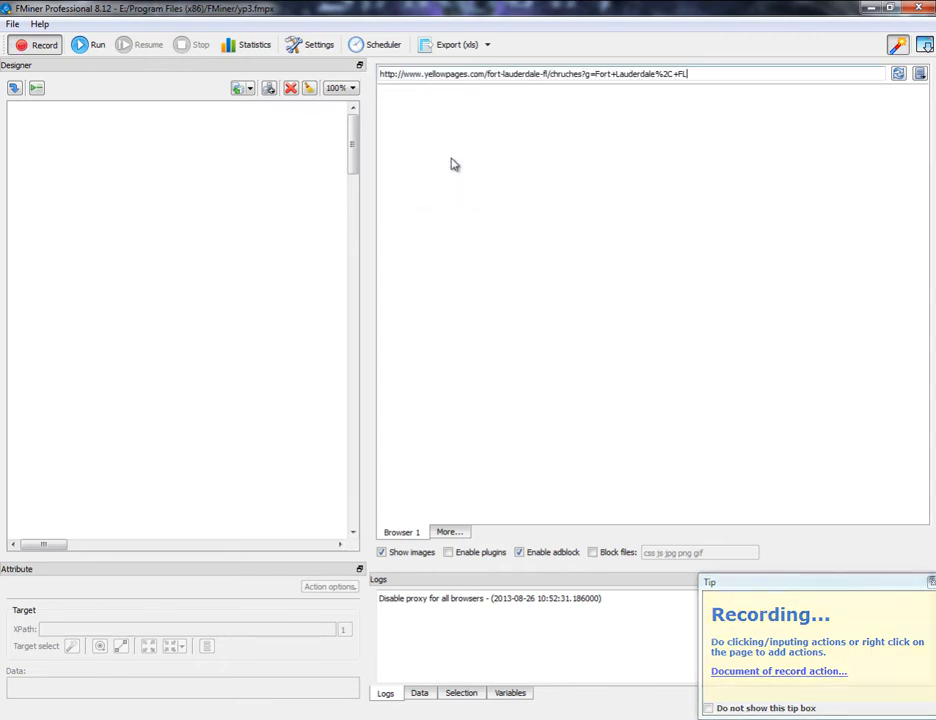
{"action": "left_click", "coordinate": [898, 74]}
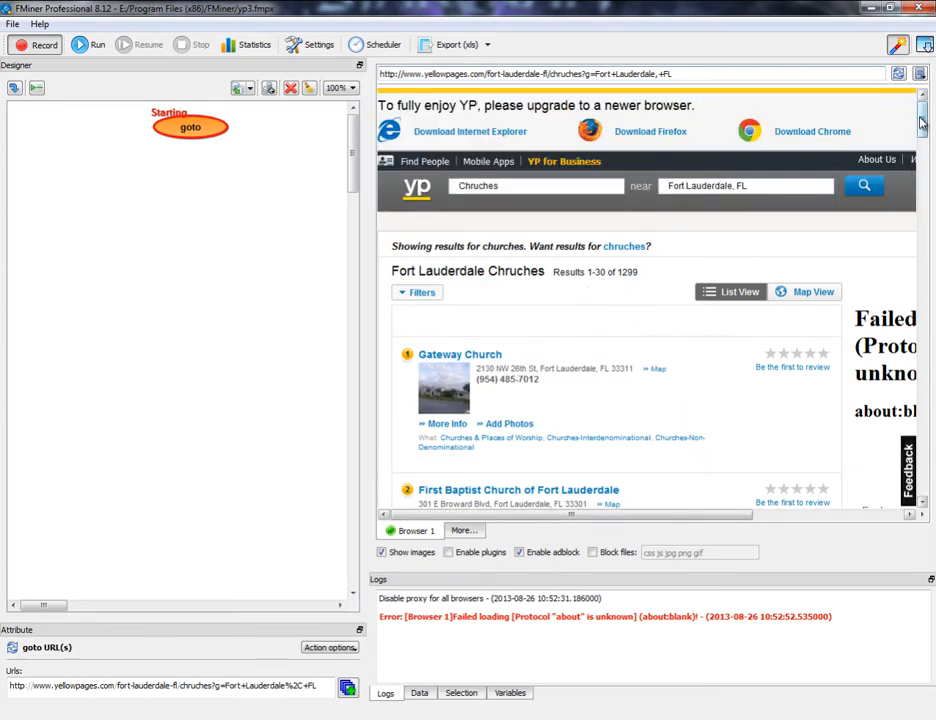
Record a recursive open-links action on the results' pagination link, matching links with the text Next
{"action": "left_click_drag", "start_coordinate": [922, 115], "coordinate": [921, 476]}
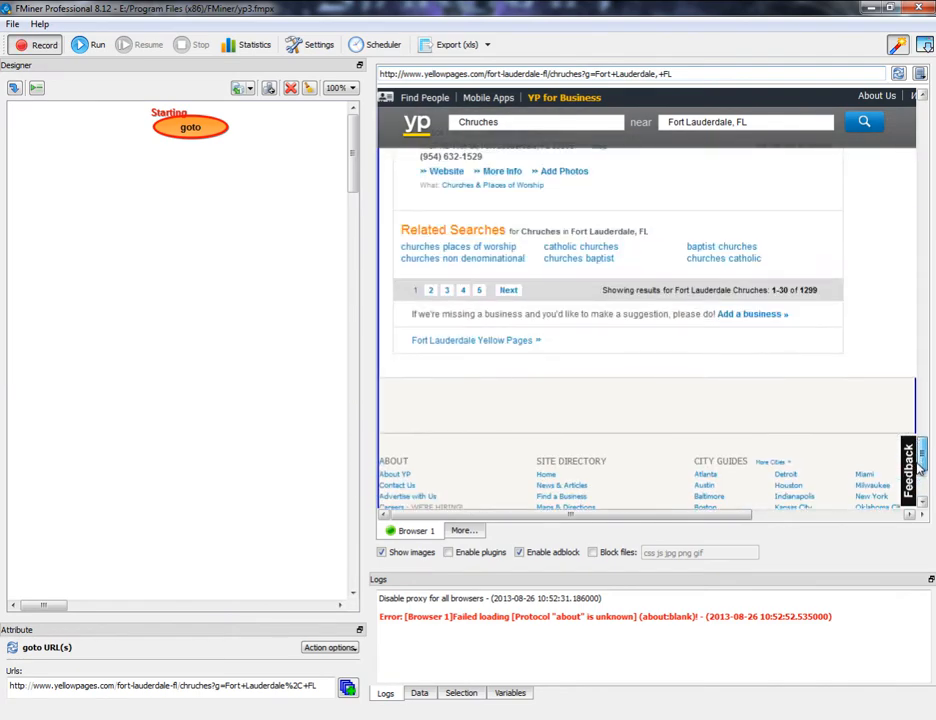
{"action": "scroll", "coordinate": [517, 248], "scroll_direction": "up", "scroll_amount": 1}
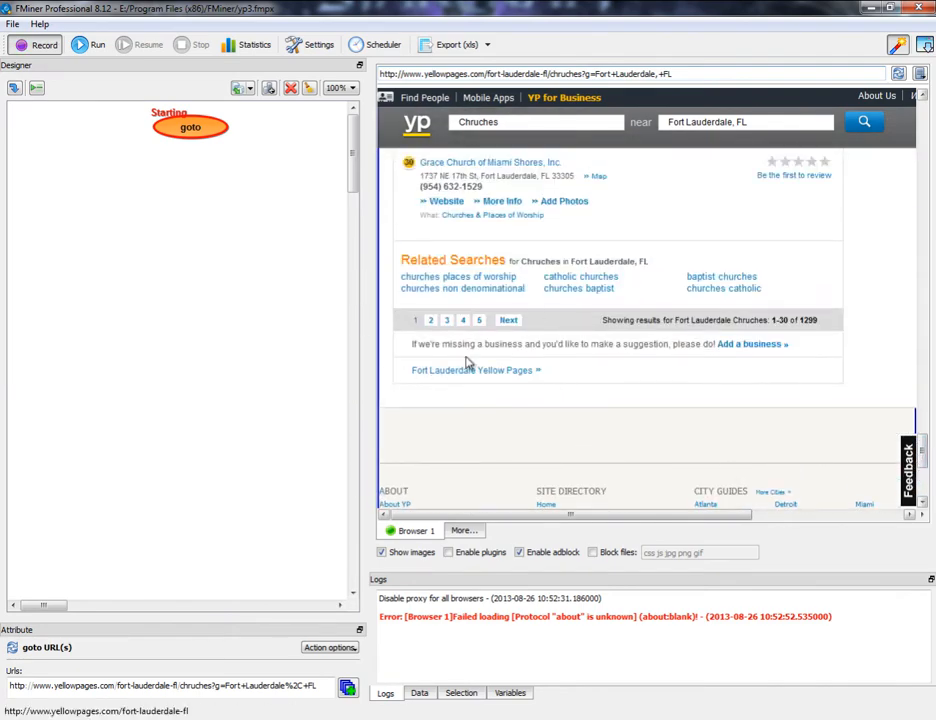
{"action": "left_click", "coordinate": [508, 321]}
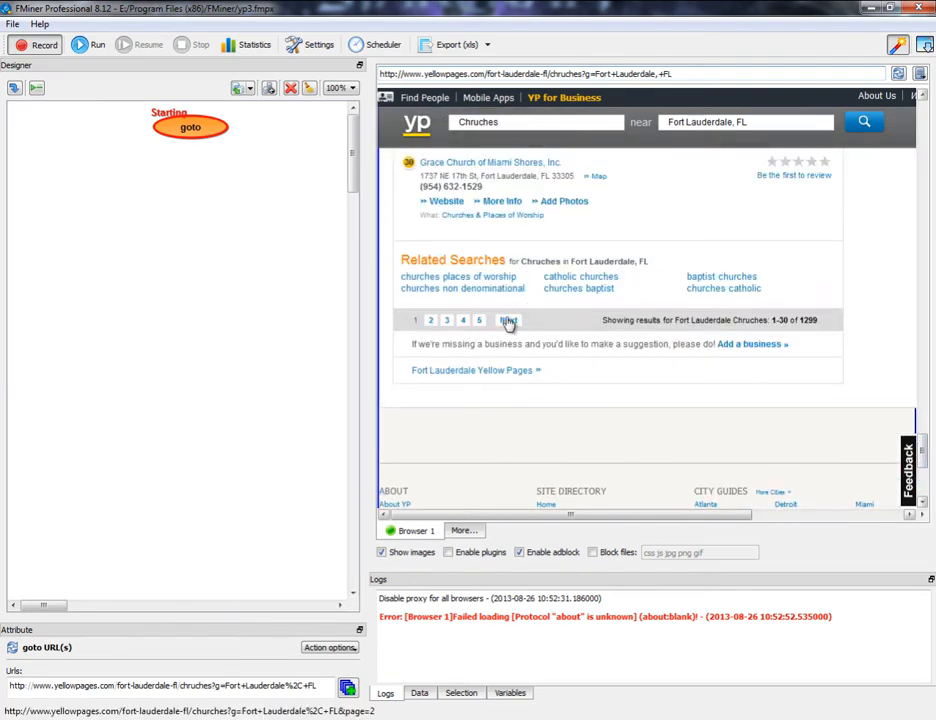
{"action": "left_click", "coordinate": [508, 321]}
{"action": "mouse_move", "coordinate": [575, 345]}
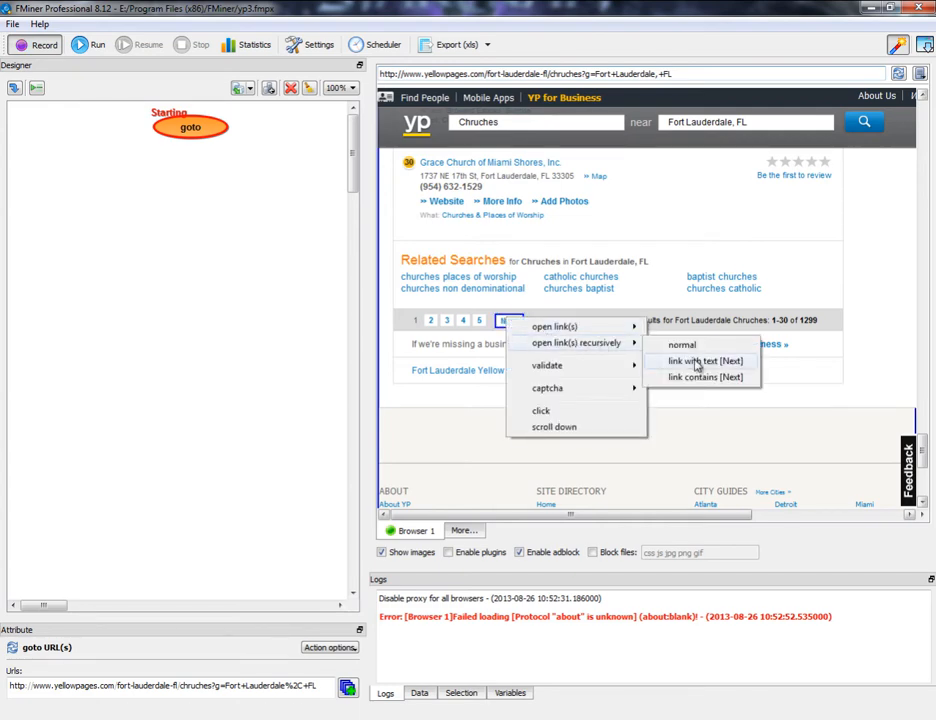
{"action": "left_click", "coordinate": [718, 363]}
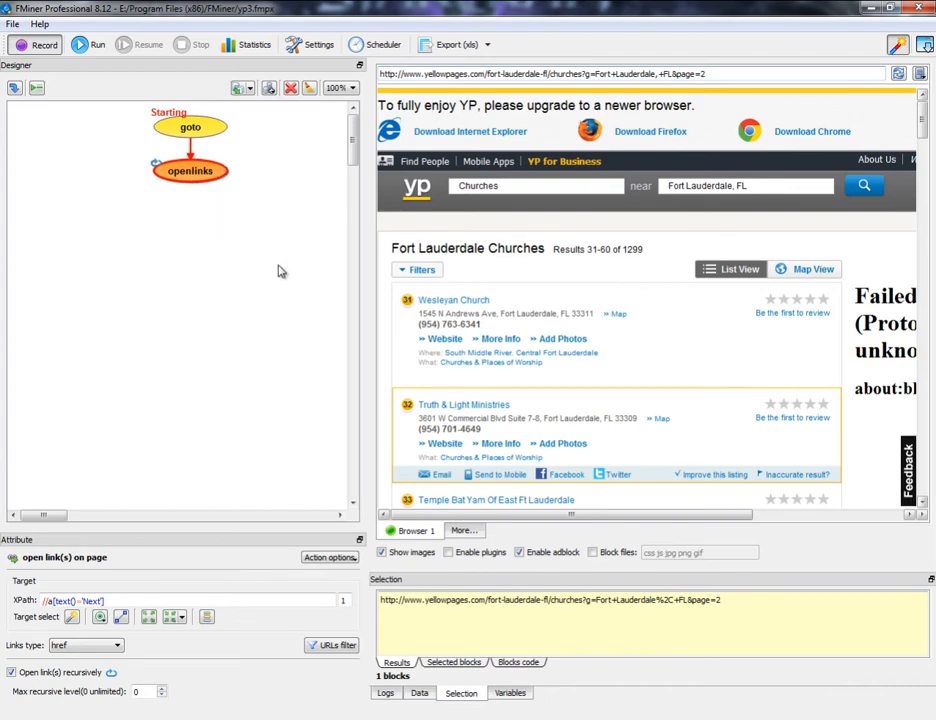
Add a scrape page action below the openlinks action and save its results to a new table named Output
{"action": "left_click", "coordinate": [242, 91]}
{"action": "left_click_drag", "start_coordinate": [330, 184], "coordinate": [282, 224]}
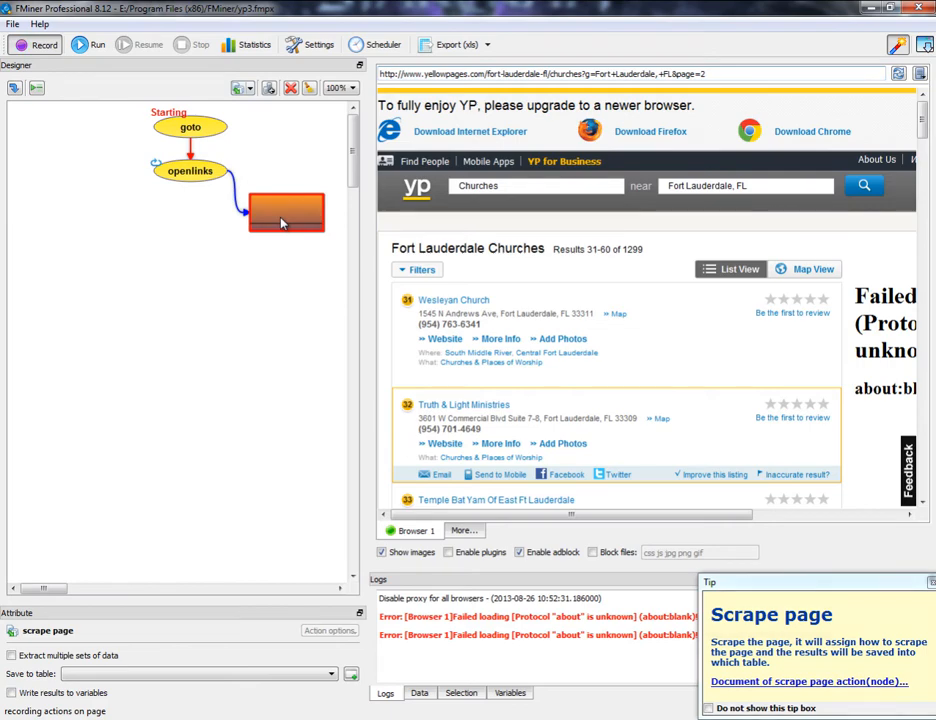
{"action": "left_click", "coordinate": [353, 676]}
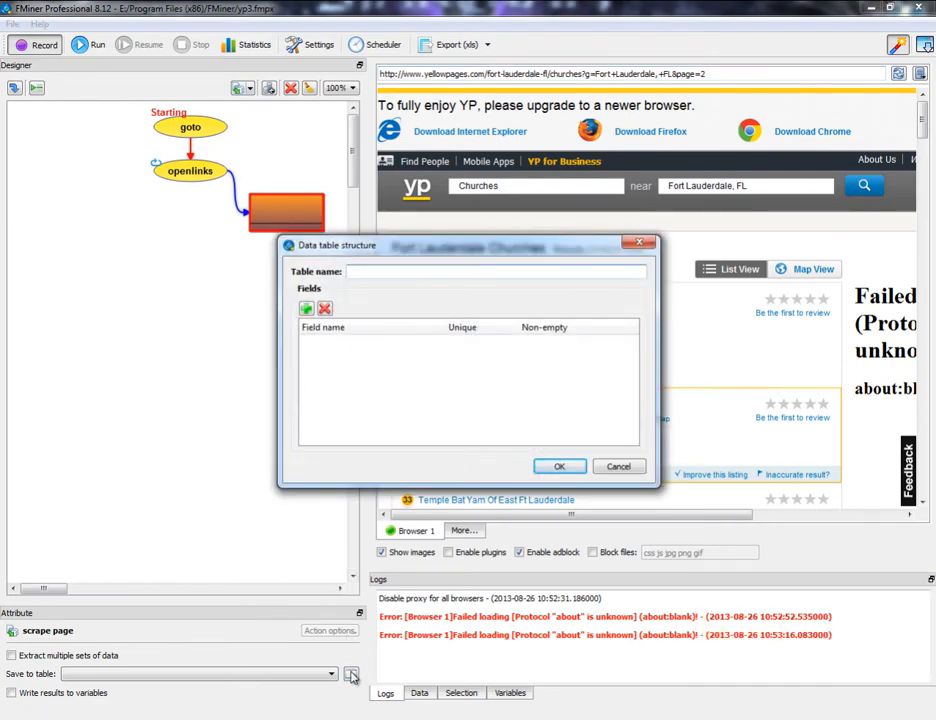
{"action": "type", "text": "Output"}
{"action": "left_click", "coordinate": [558, 467]}
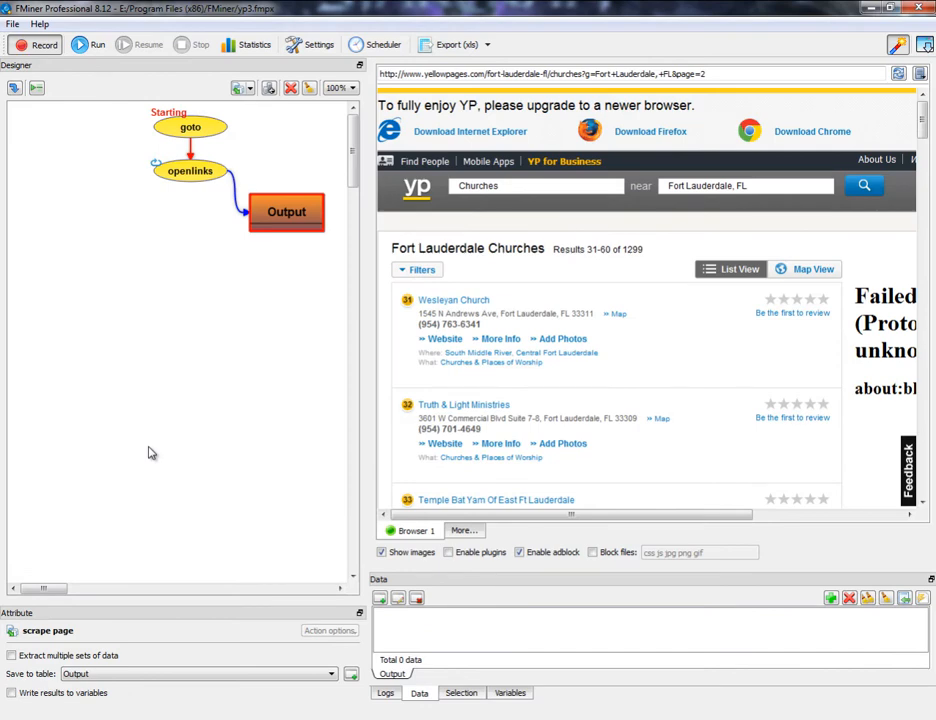
Set the Output scrape to extract multiple sets of data, group-selecting the listing blocks from the first two results as its target
{"action": "left_click", "coordinate": [11, 656]}
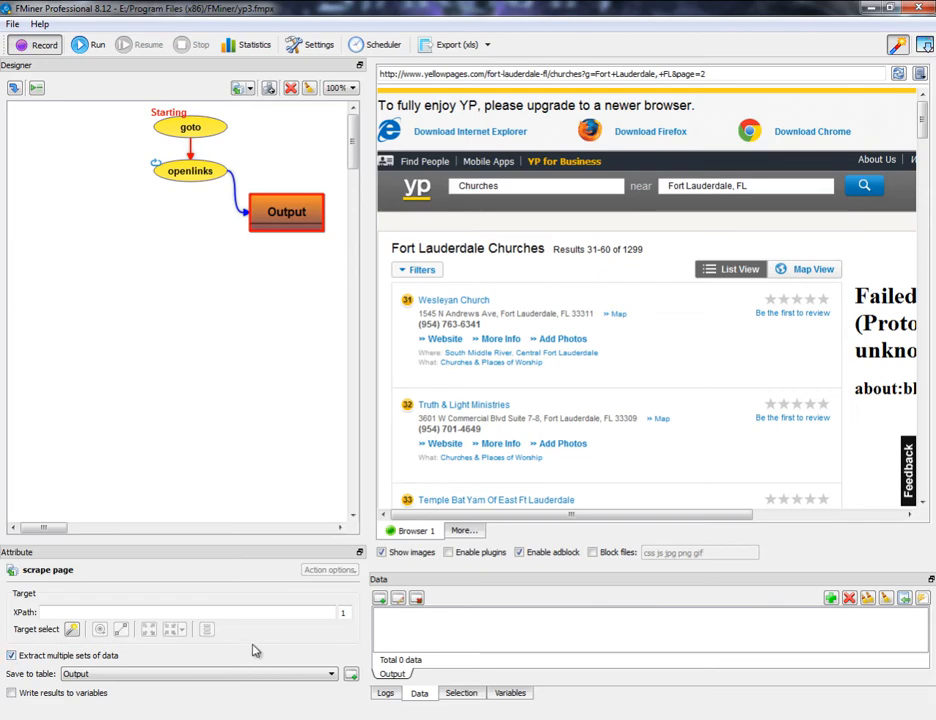
{"action": "left_click", "coordinate": [72, 630]}
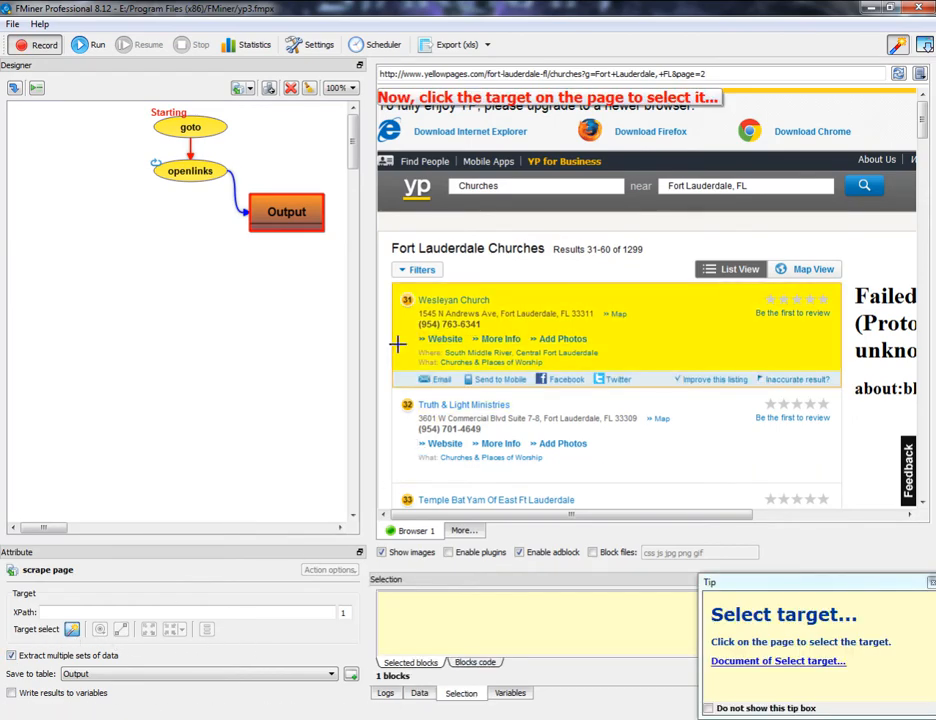
{"action": "left_click", "coordinate": [397, 344]}
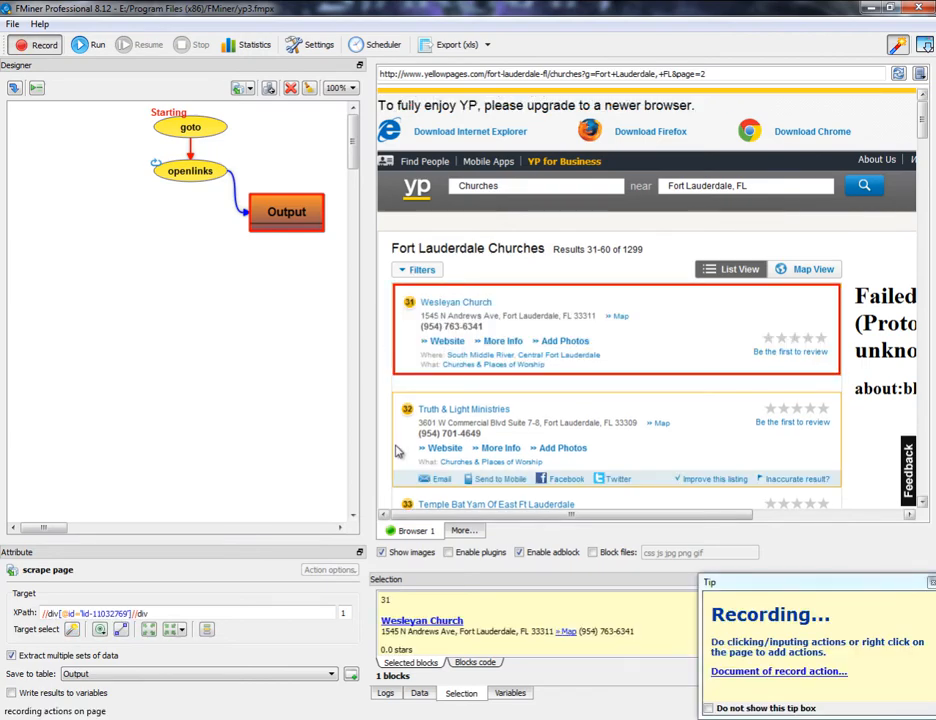
{"action": "left_click", "coordinate": [207, 631]}
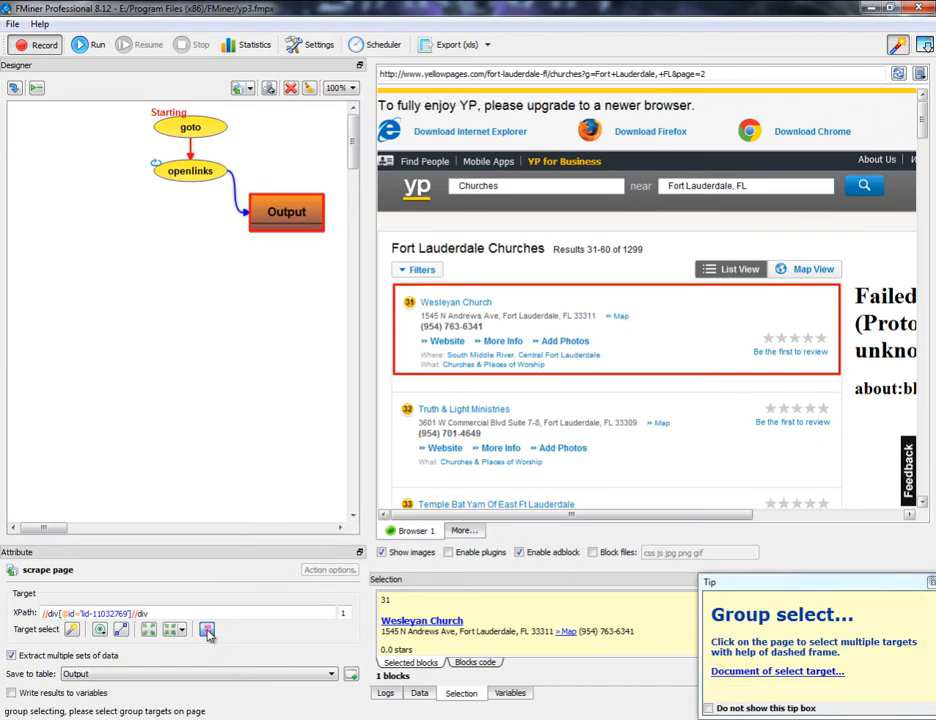
{"action": "left_click", "coordinate": [403, 457]}
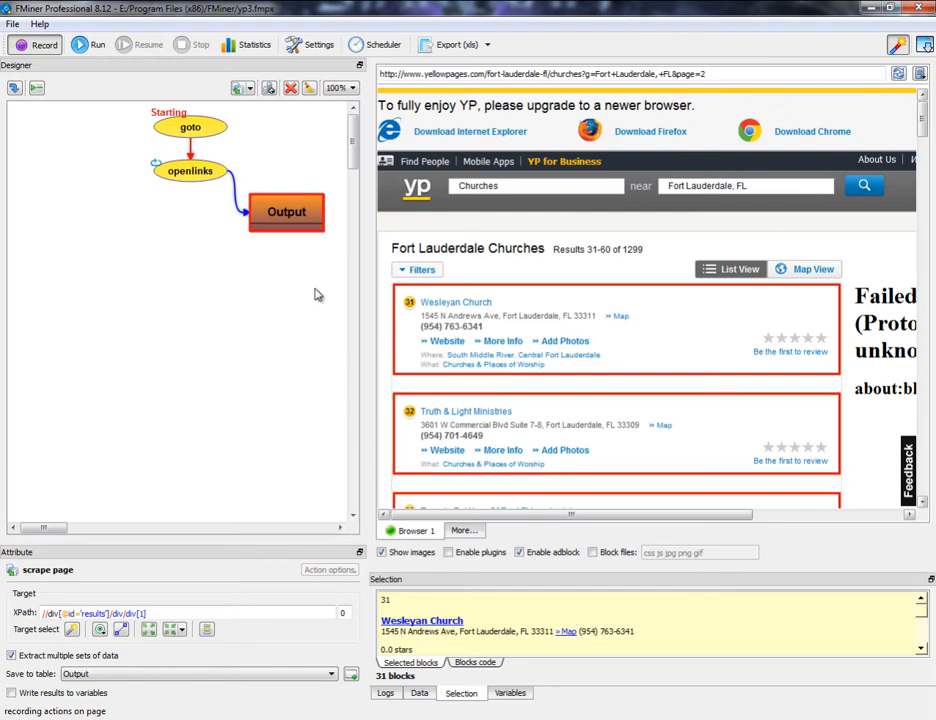
Capture the business name link of the first listing as text into a new column called Name
{"action": "left_click_drag", "start_coordinate": [46, 529], "coordinate": [58, 529]}
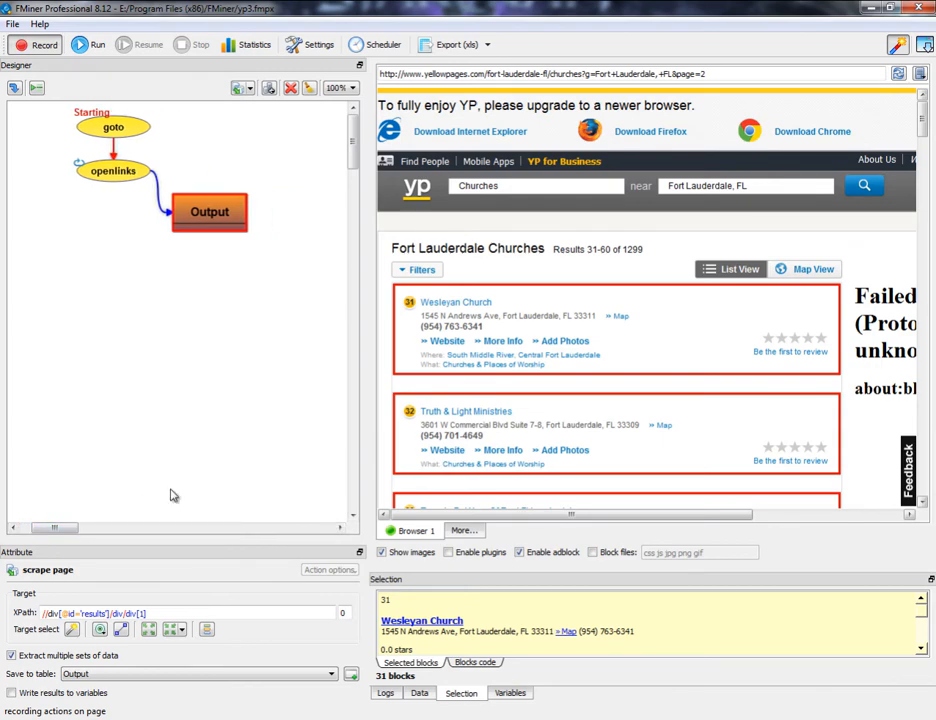
{"action": "right_click", "coordinate": [464, 312]}
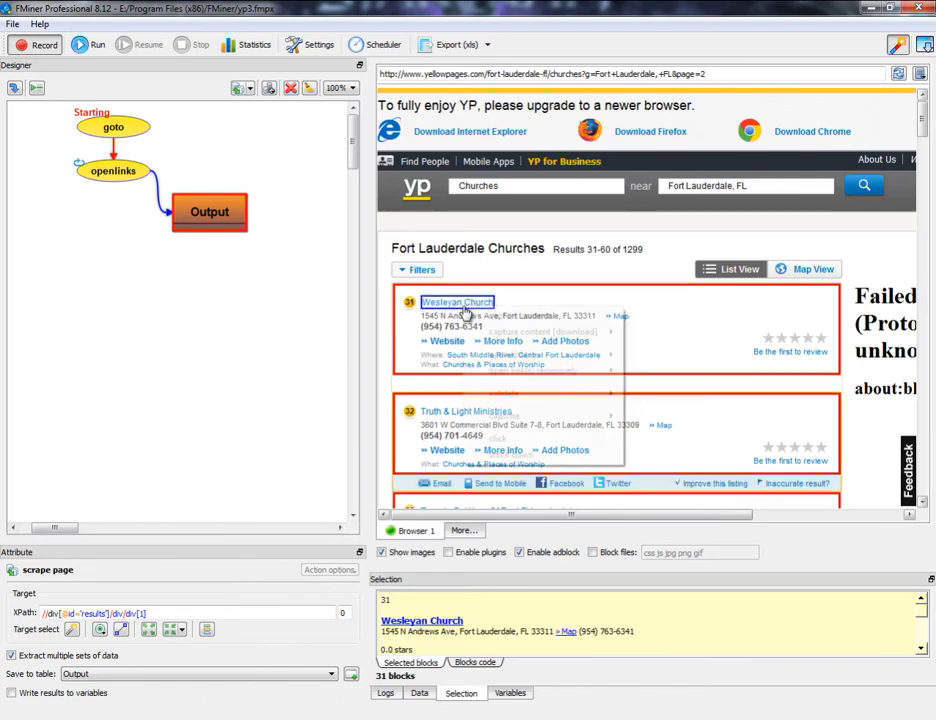
{"action": "left_click", "coordinate": [497, 316]}
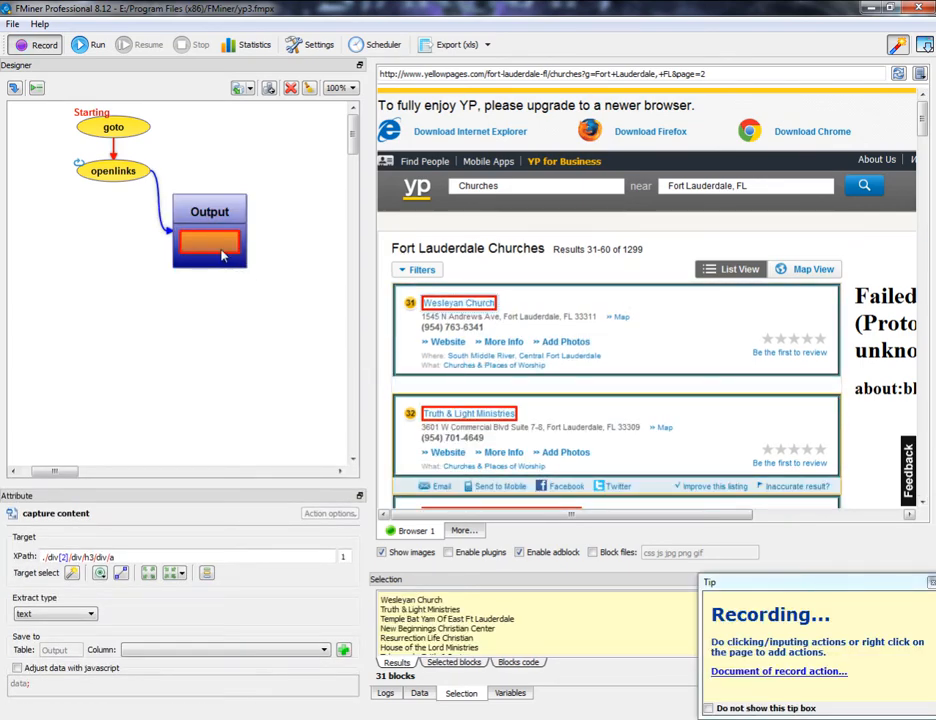
{"action": "left_click", "coordinate": [343, 650]}
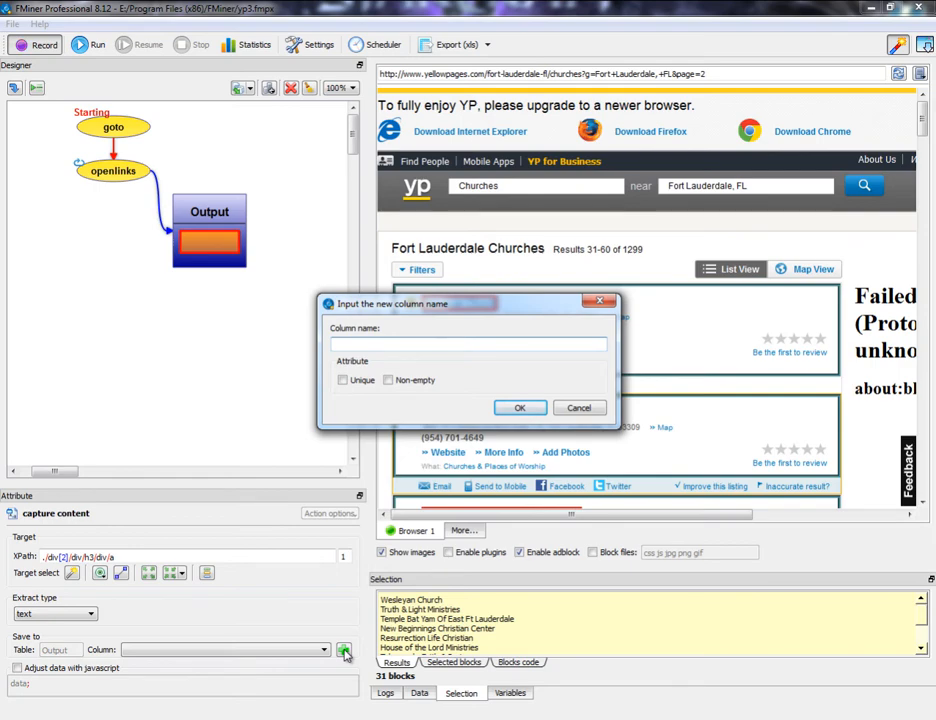
{"action": "type", "text": "Name"}
{"action": "left_click", "coordinate": [506, 410]}
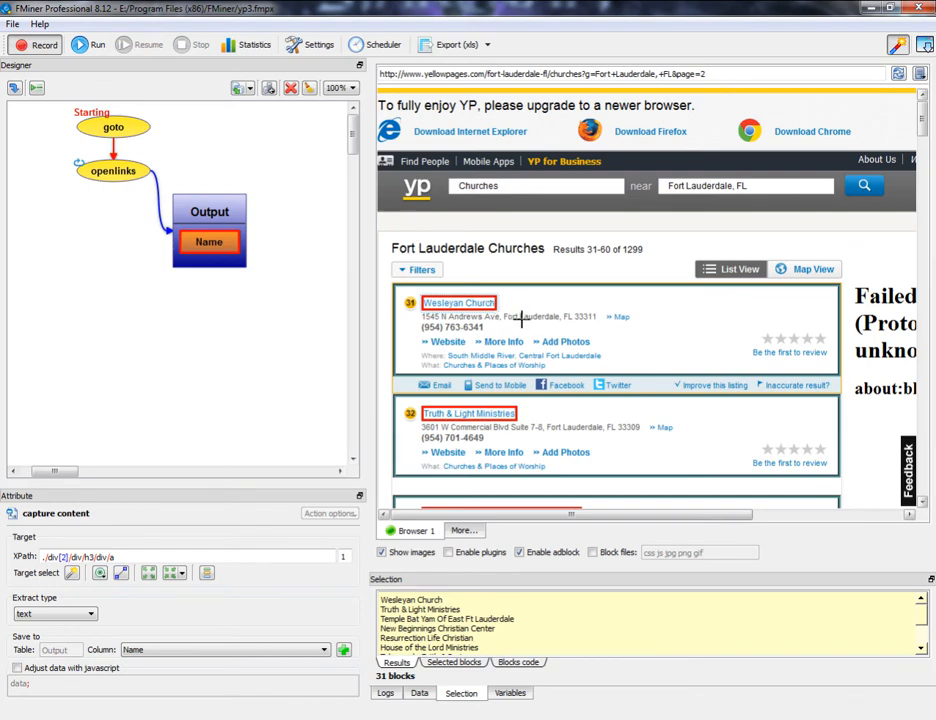
Capture the first listing's address, expand the selection to the full address line, and save it to a new column called Address
{"action": "right_click", "coordinate": [519, 318]}
{"action": "left_click", "coordinate": [566, 334]}
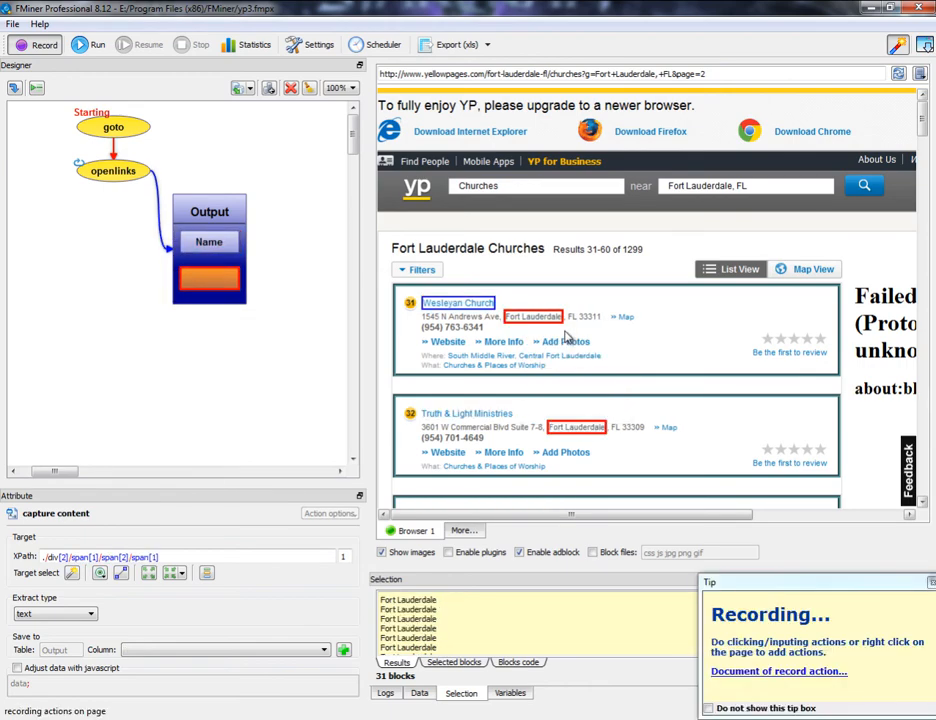
{"action": "left_click", "coordinate": [149, 575]}
{"action": "left_click", "coordinate": [149, 575]}
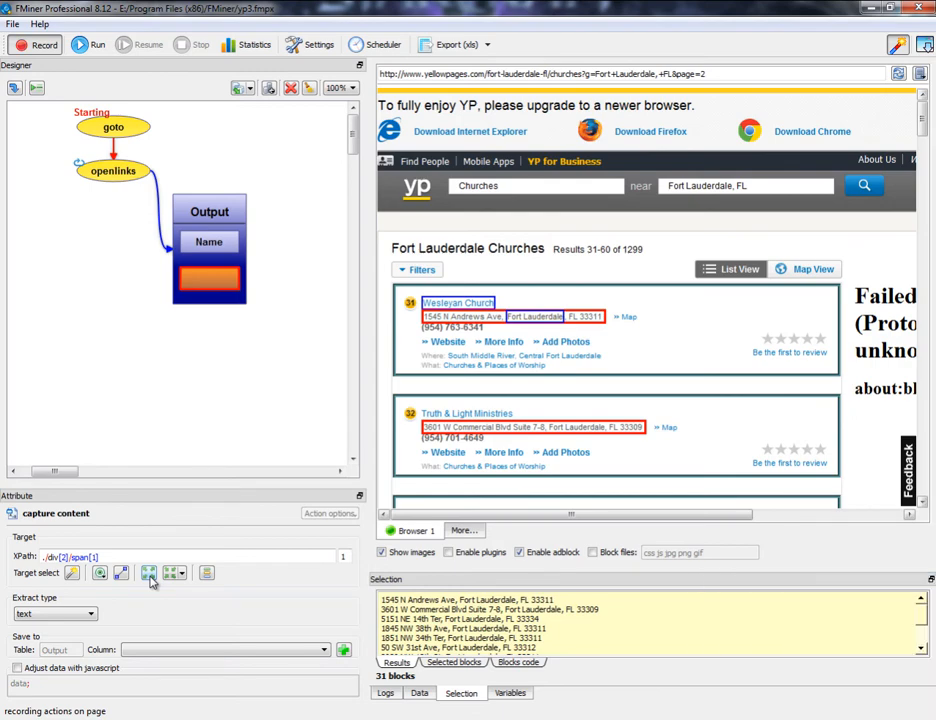
{"action": "left_click", "coordinate": [343, 651]}
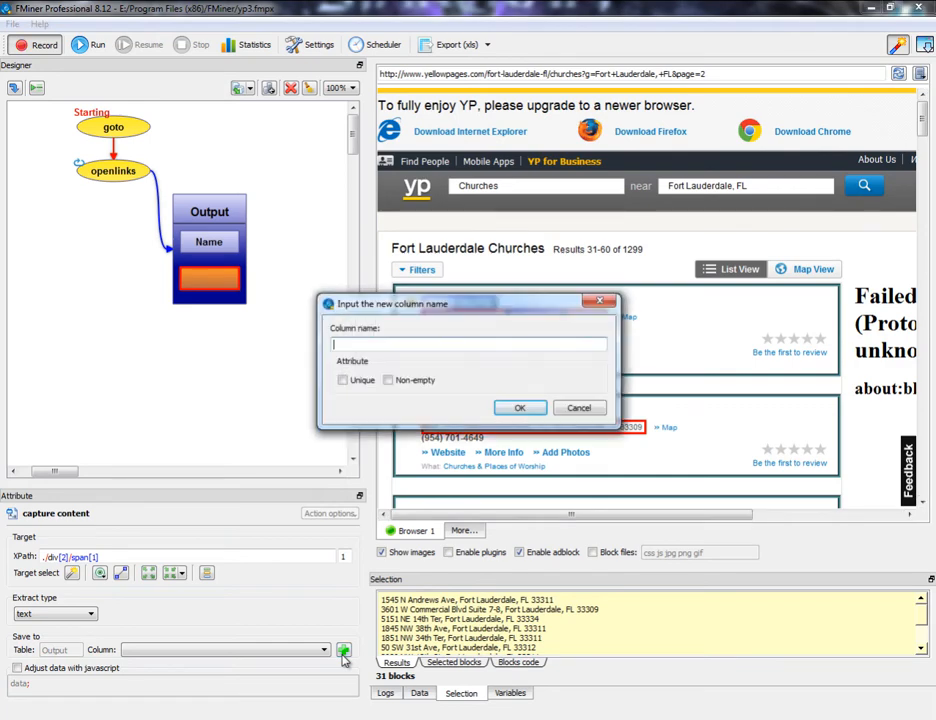
{"action": "type", "text": "Address"}
{"action": "left_click", "coordinate": [527, 407]}
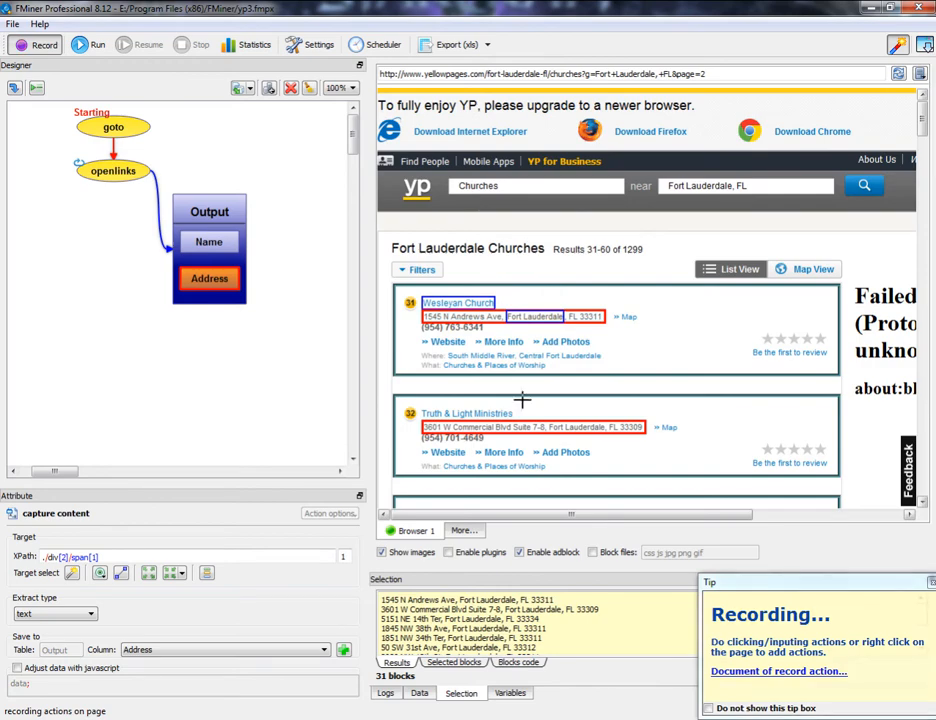
Capture the first listing's phone number into a new column called Phone
{"action": "right_click", "coordinate": [446, 330]}
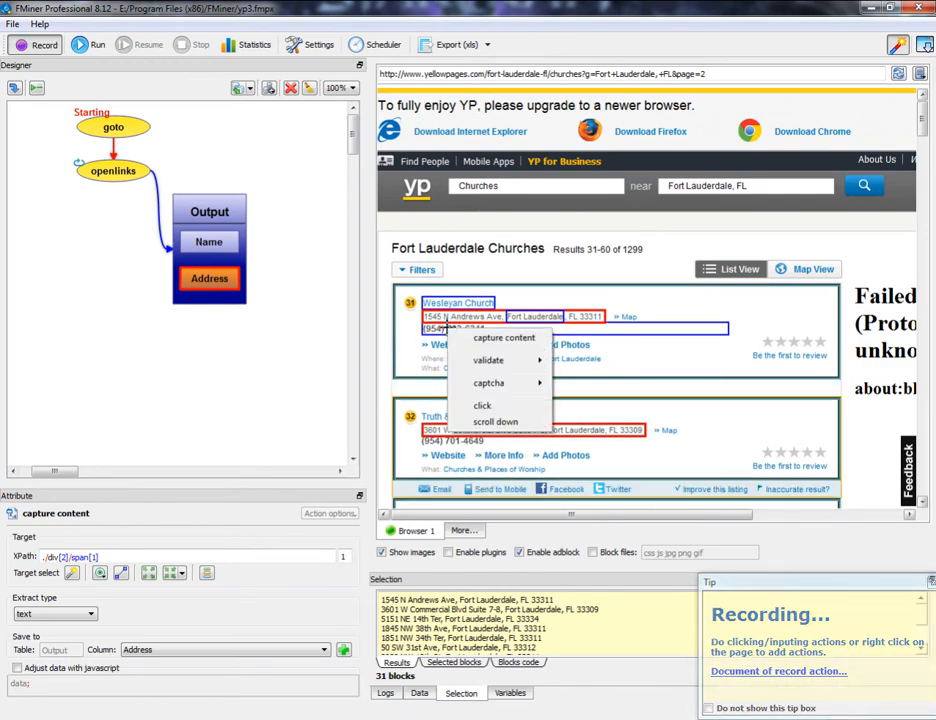
{"action": "left_click", "coordinate": [470, 339]}
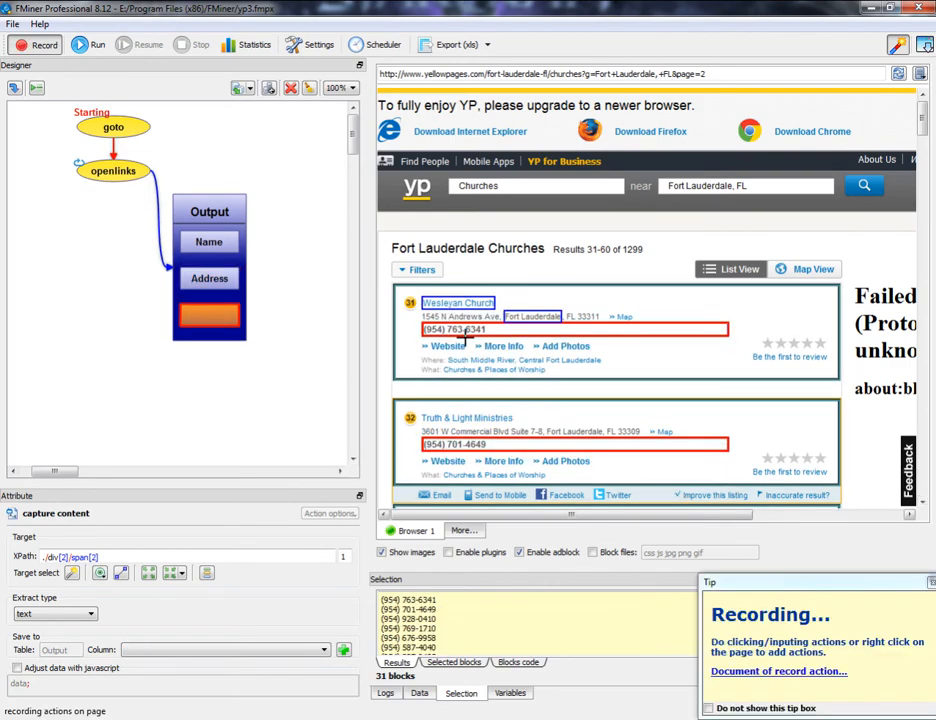
{"action": "left_click", "coordinate": [343, 650]}
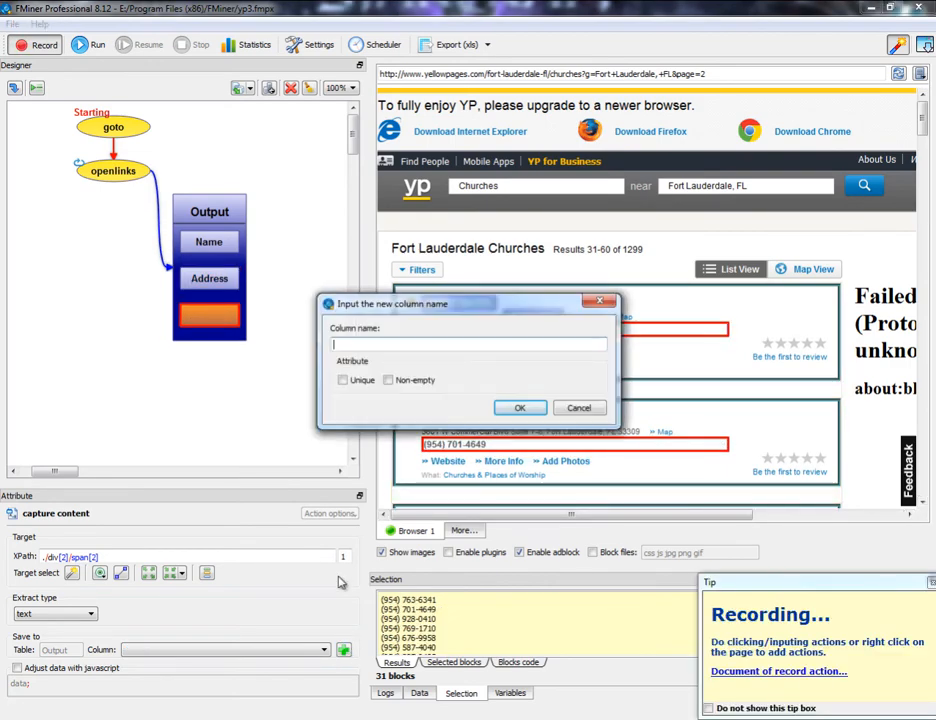
{"action": "type", "text": "Phone"}
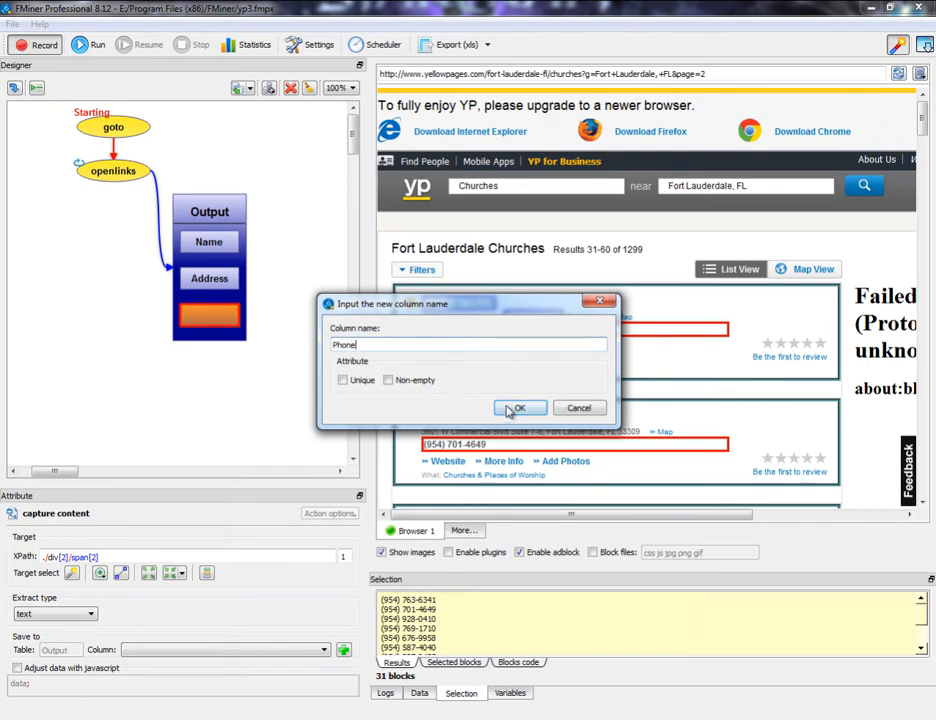
{"action": "left_click", "coordinate": [519, 407]}
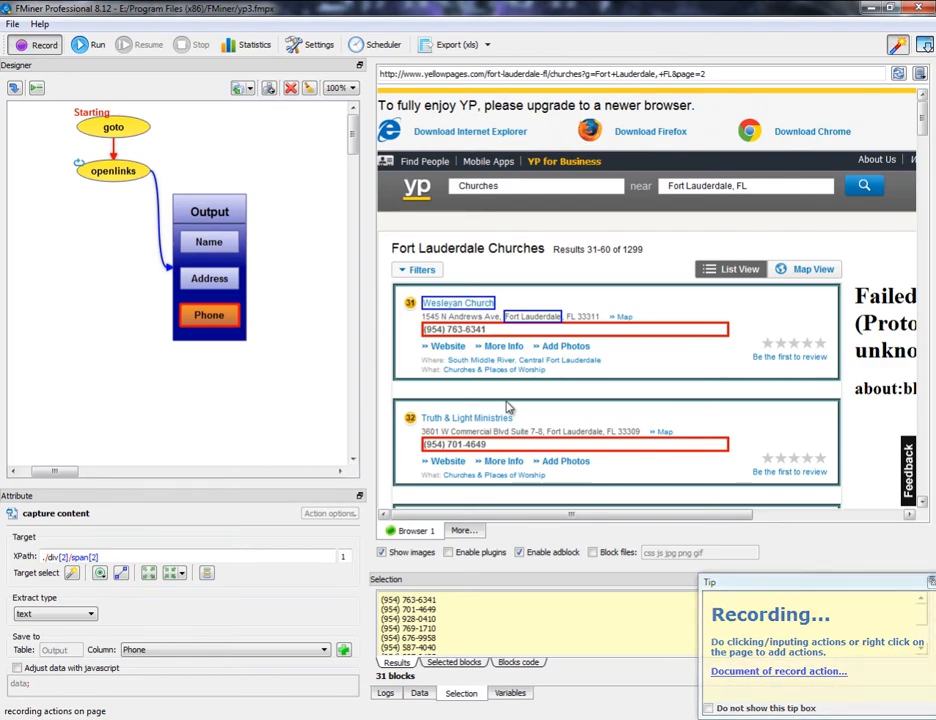
Run the scraping project, stop the extraction partway through the result pages, and dismiss the execution summary
{"action": "left_click", "coordinate": [97, 50]}
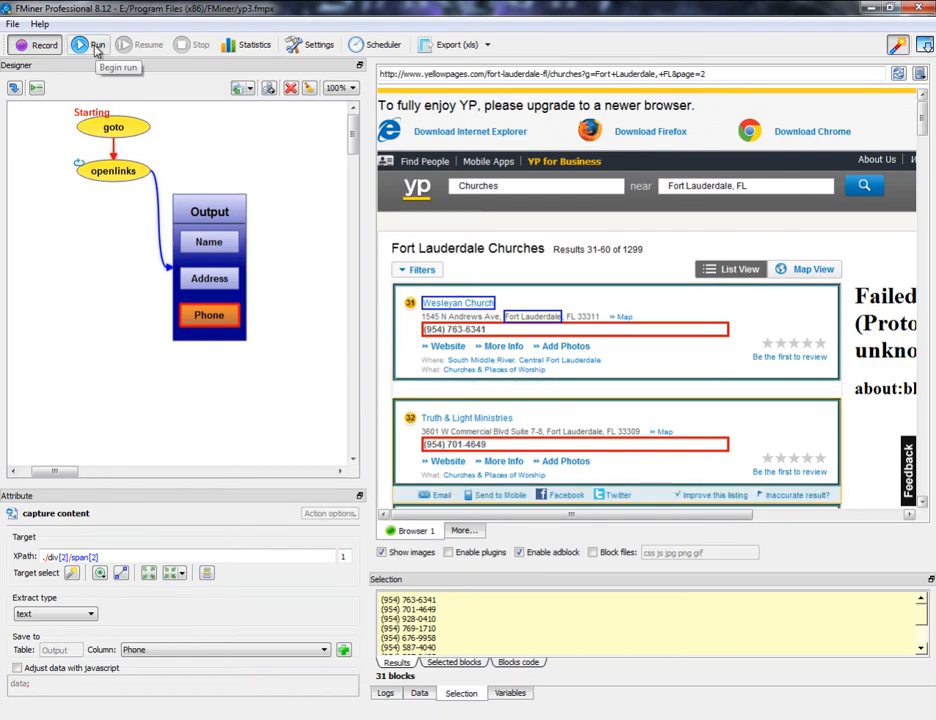
{"action": "left_click", "coordinate": [97, 46]}
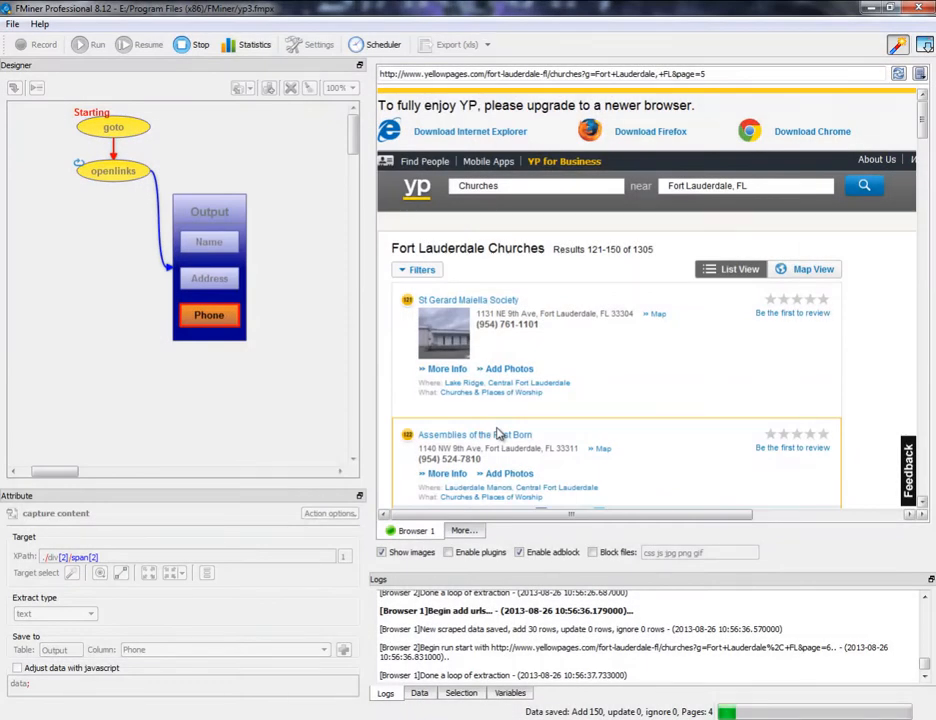
{"action": "left_click", "coordinate": [195, 46]}
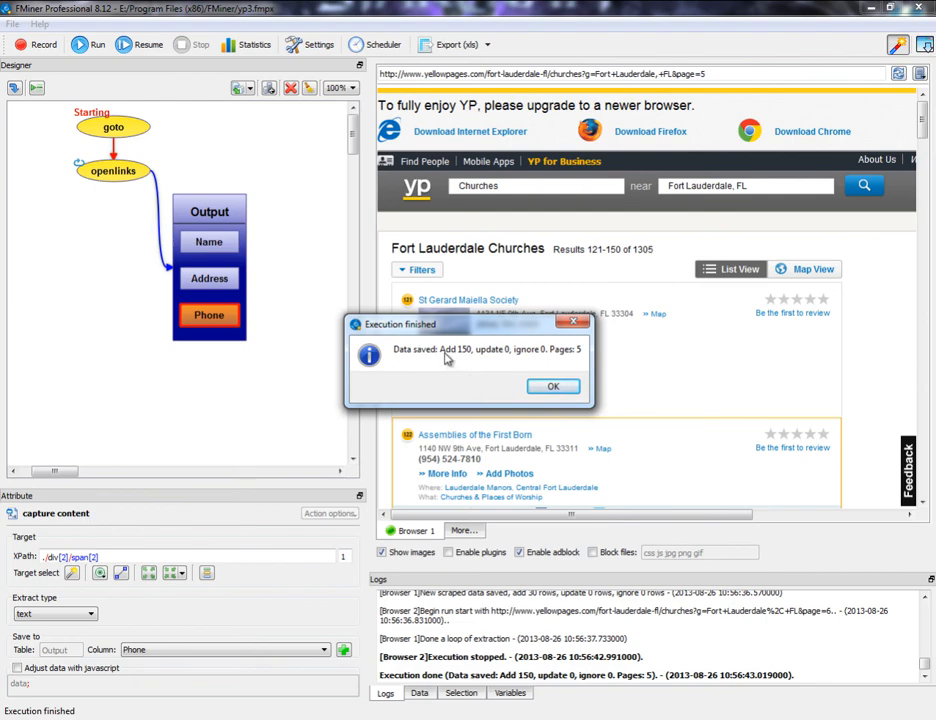
{"action": "left_click", "coordinate": [551, 388]}
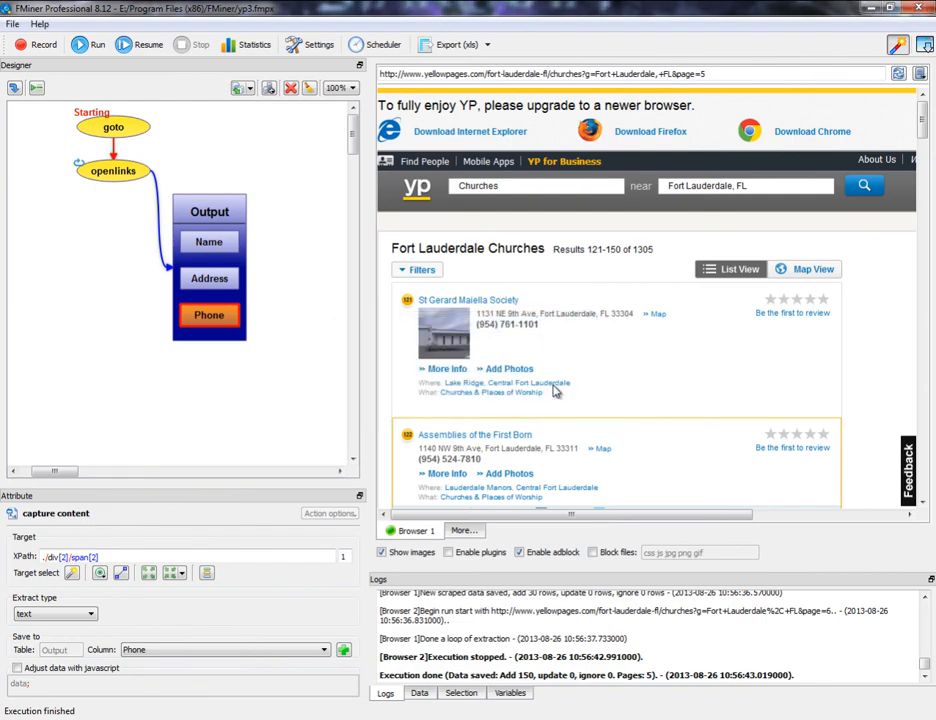
Export the scraped data tables in xls format and open the exported yp3.xls in Excel
{"action": "left_click", "coordinate": [450, 45]}
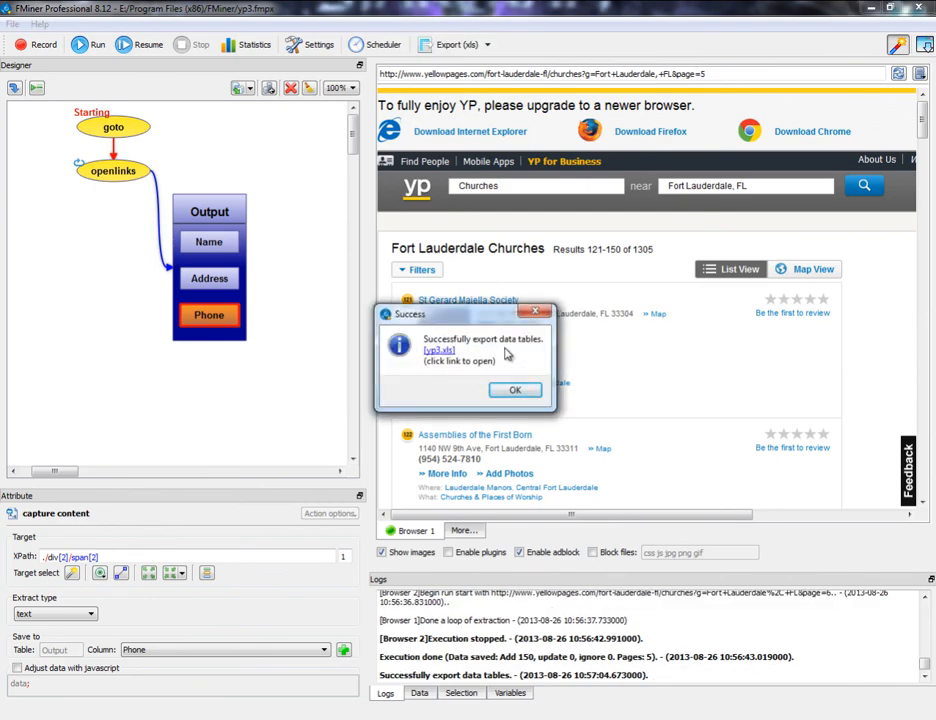
{"action": "left_click", "coordinate": [438, 352]}
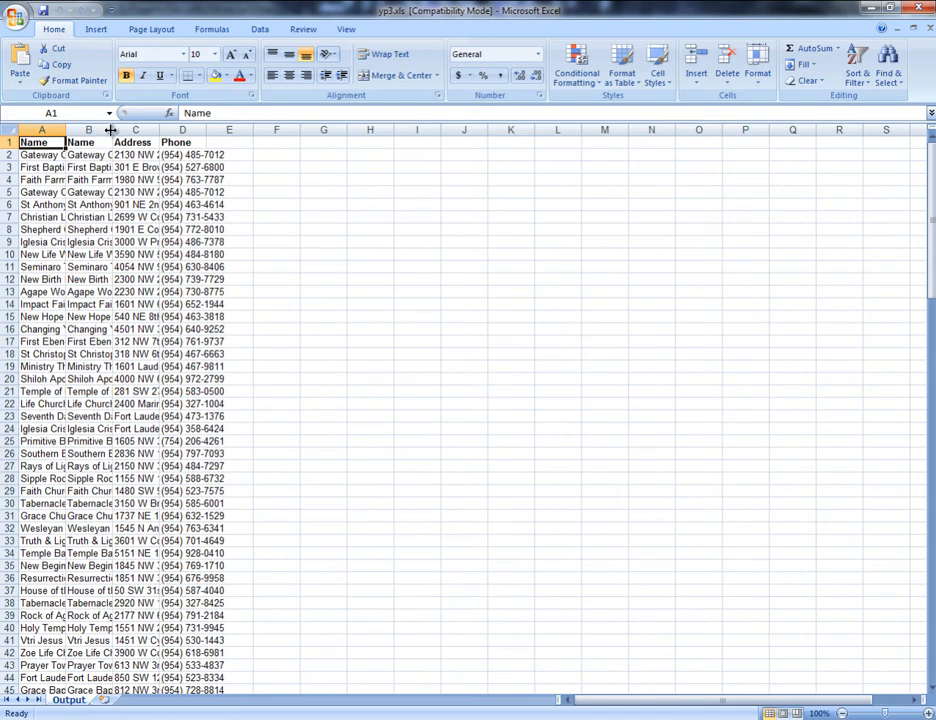
Widen columns B, C and D to fit the full names, addresses and phone numbers, and look through the exported rows
{"action": "left_click_drag", "start_coordinate": [112, 130], "coordinate": [849, 125]}
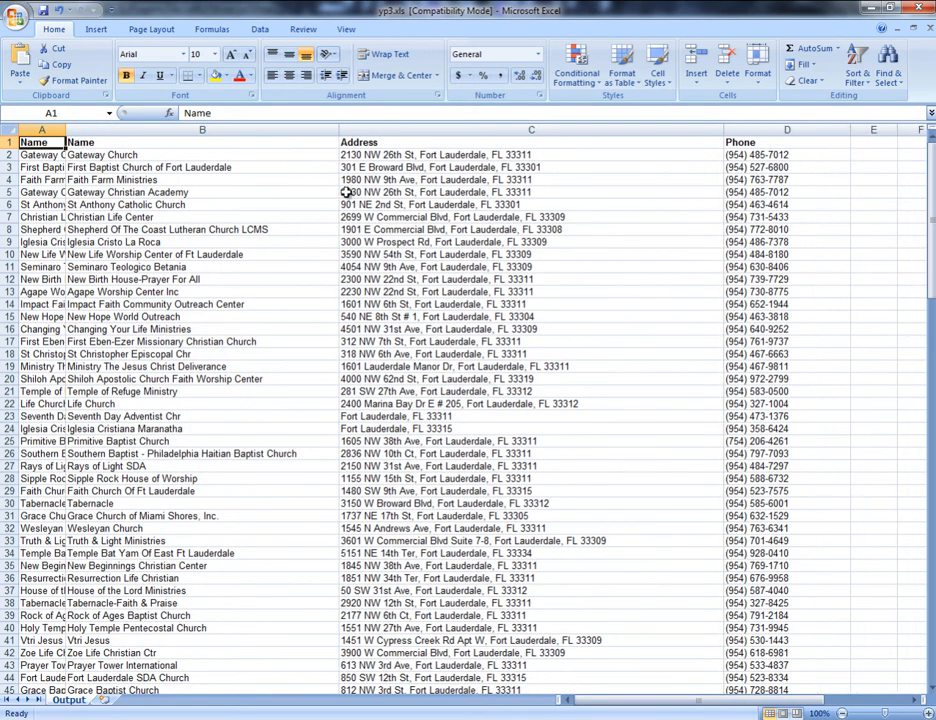
{"action": "scroll", "coordinate": [510, 388], "scroll_direction": "down", "scroll_amount": 20}
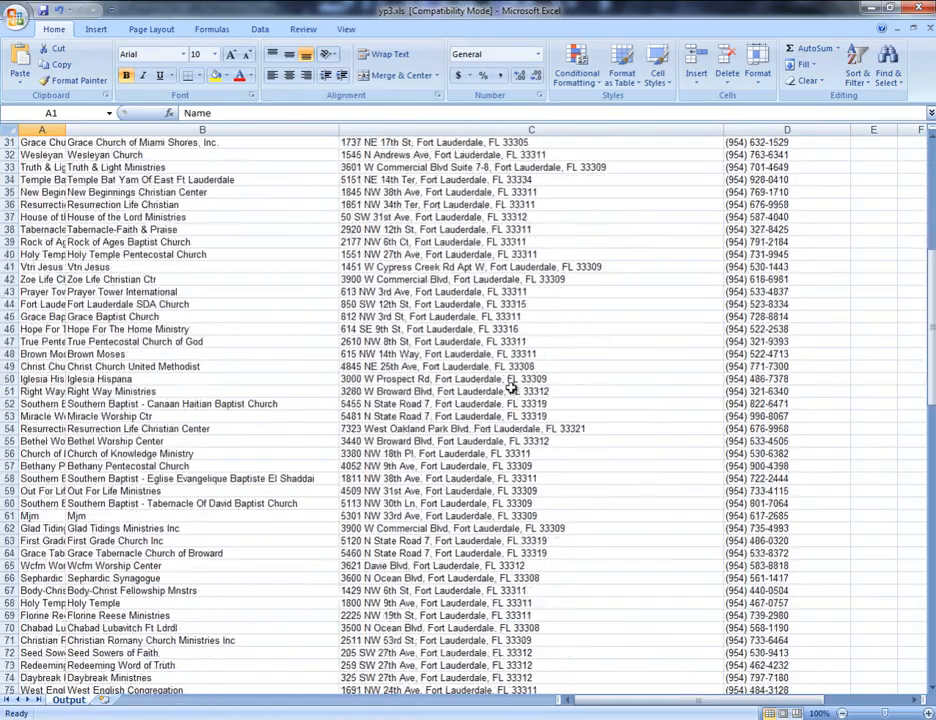
{"action": "scroll", "coordinate": [512, 393], "scroll_direction": "down", "scroll_amount": 6}
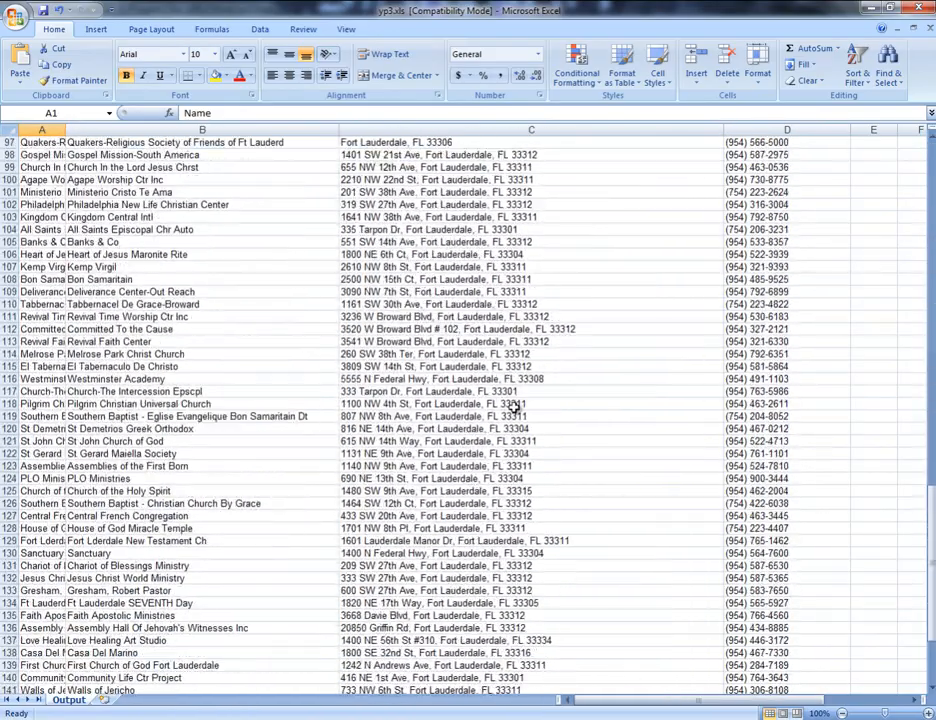